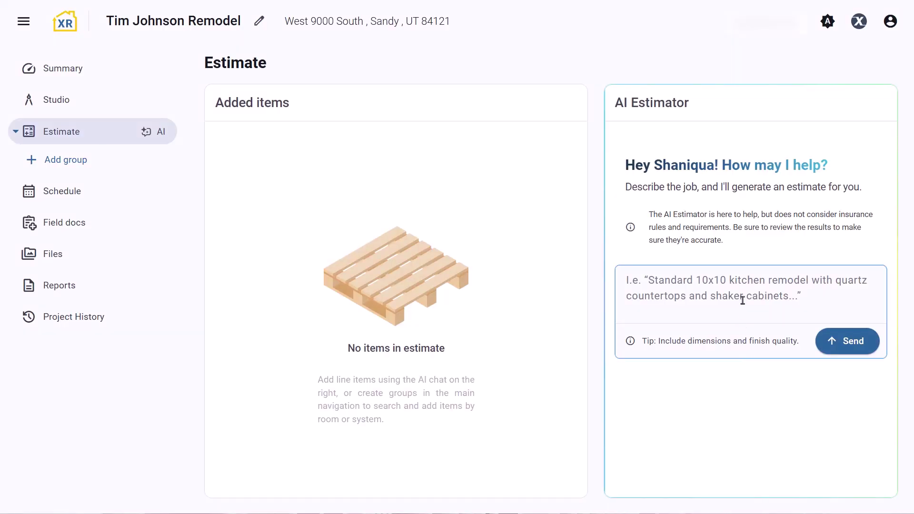
# - Ask the AI Estimator to help build a bathroom remodel estimate, supplying the customer's surname as the bathroom name and dimensions 15x10x8
pyautogui.write('Help me build an estimate for a bathroom remodel.')
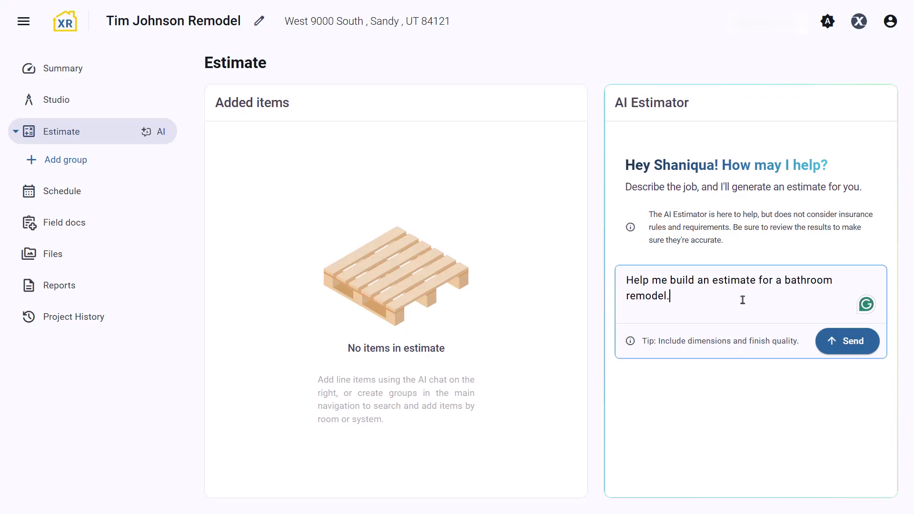
pyautogui.click(842, 342)
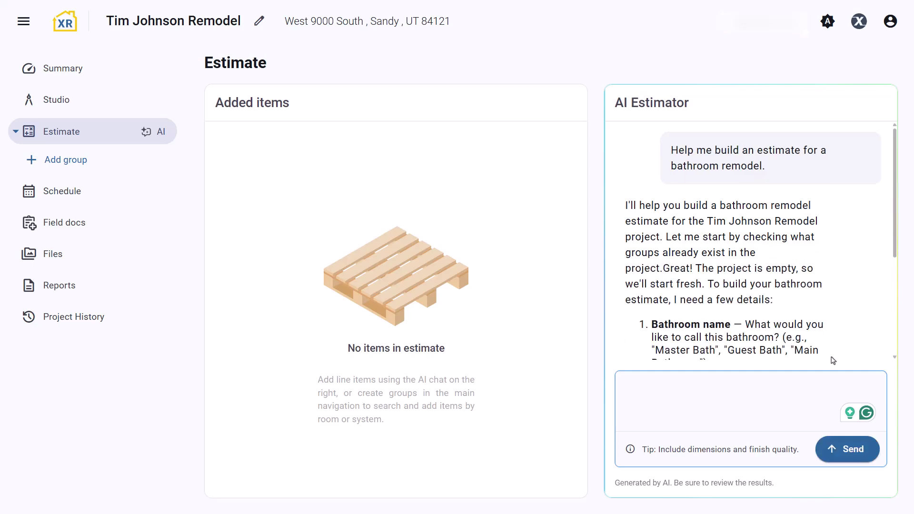
pyautogui.scroll(-2, 833, 352)
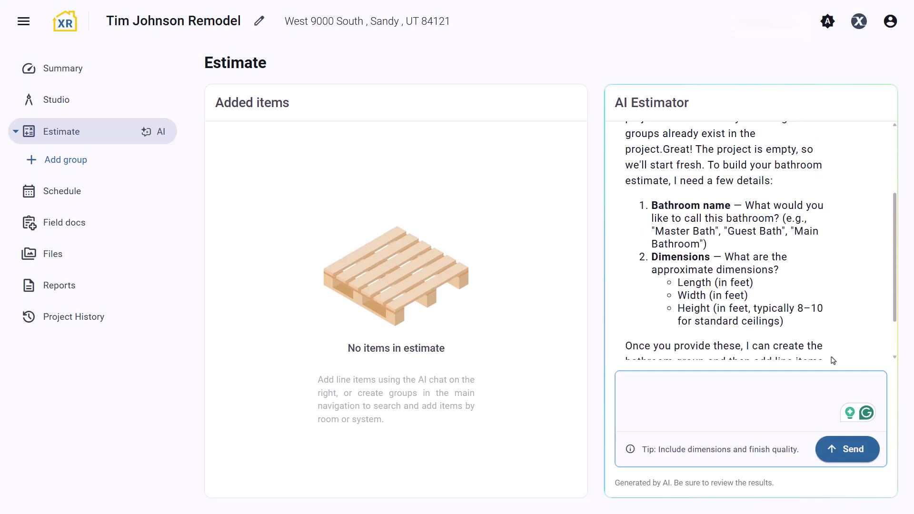
pyautogui.scroll(-1, 833, 361)
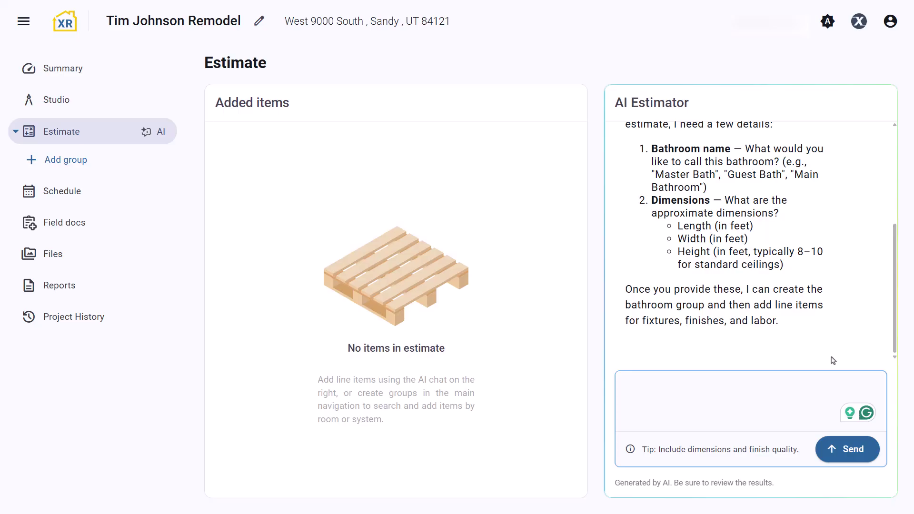
pyautogui.click(794, 383)
pyautogui.write('Smith Bathroom, 15x10x8')
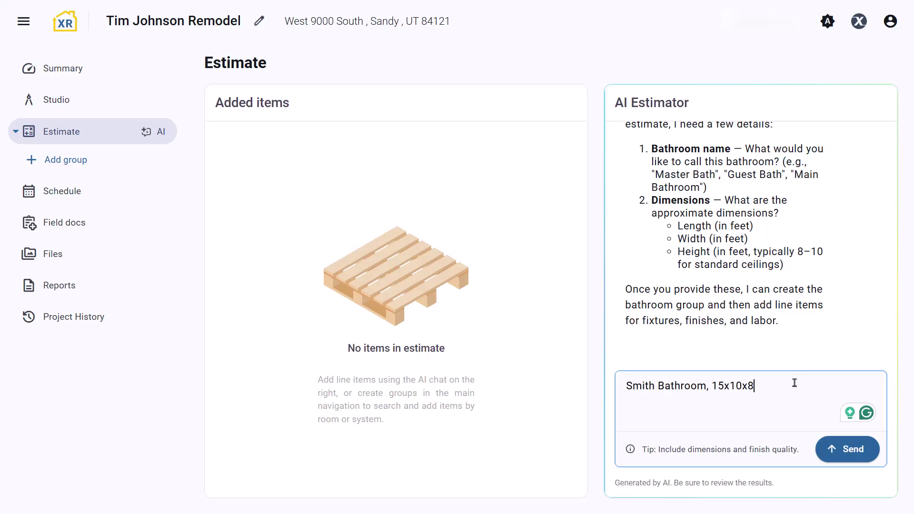
pyautogui.click(833, 451)
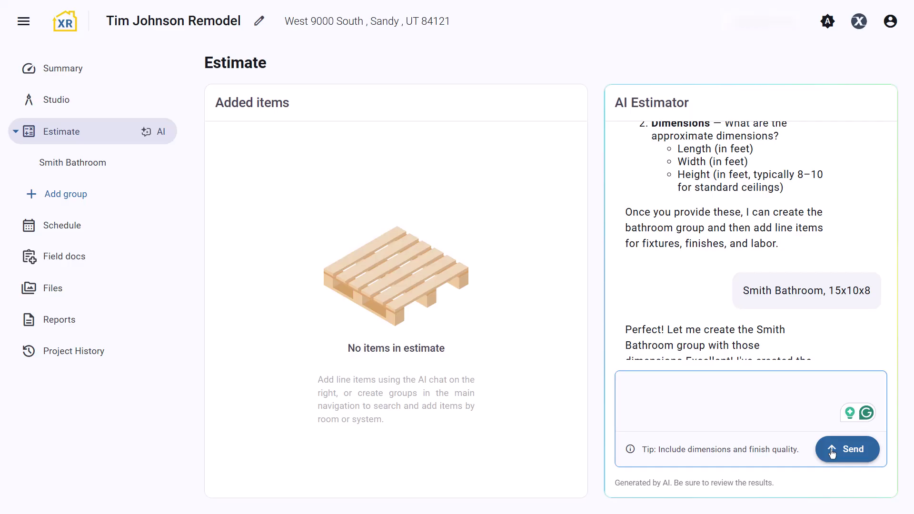
# - Ask the AI Estimator to look up primary baths for the new bathroom group
pyautogui.scroll(-3, 843, 339)
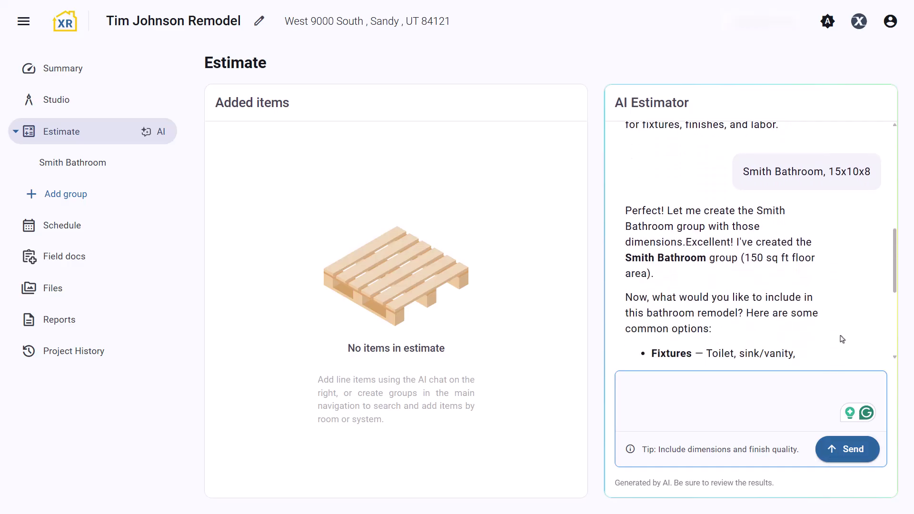
pyautogui.scroll(-4, 842, 339)
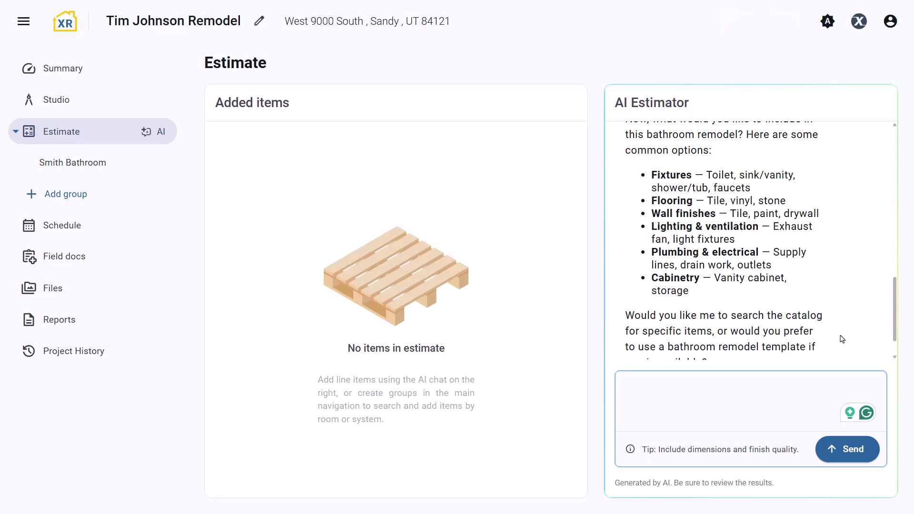
pyautogui.scroll(-1, 842, 338)
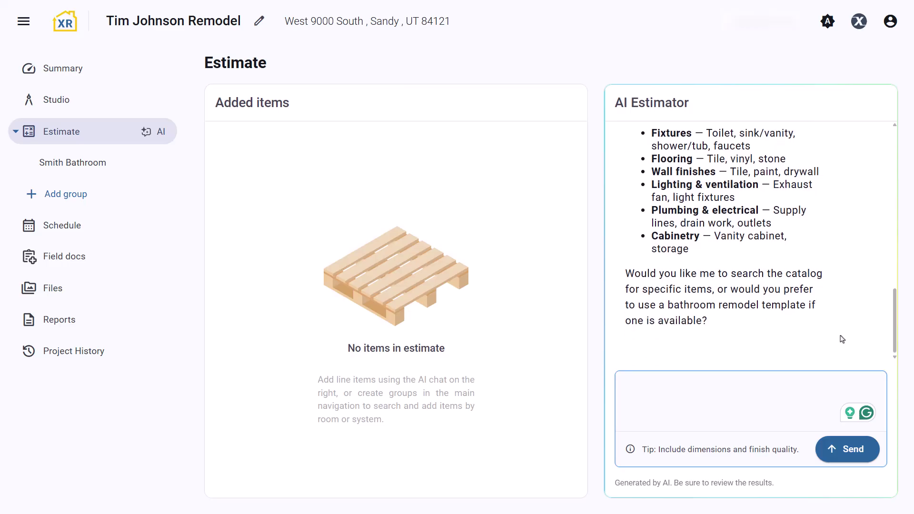
pyautogui.click(705, 399)
pyautogui.write('look up primary baths')
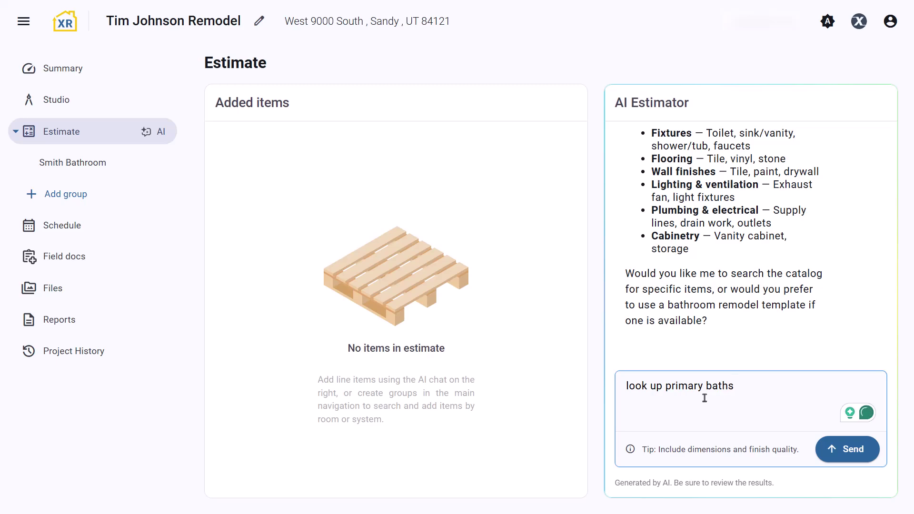
pyautogui.press('Return')
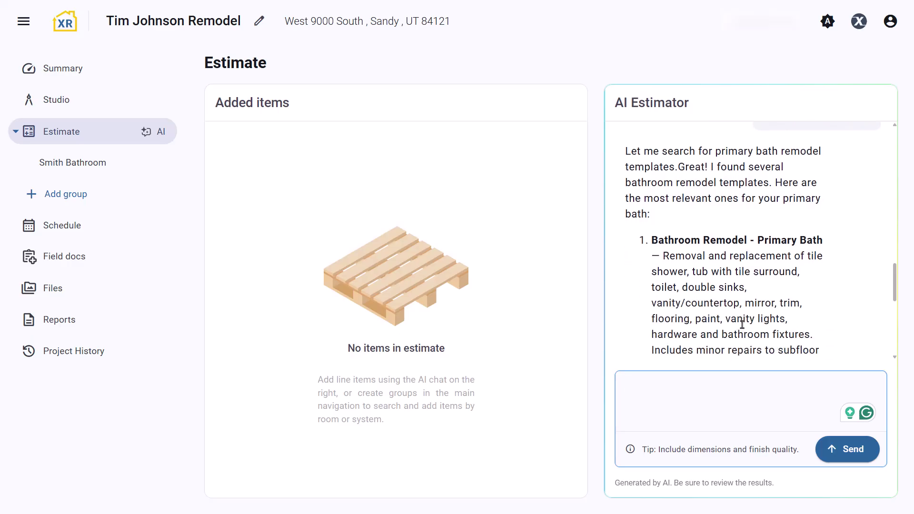
# - Choose the "bathroom remodel – primary bath" template from the suggested options
pyautogui.scroll(-5, 743, 324)
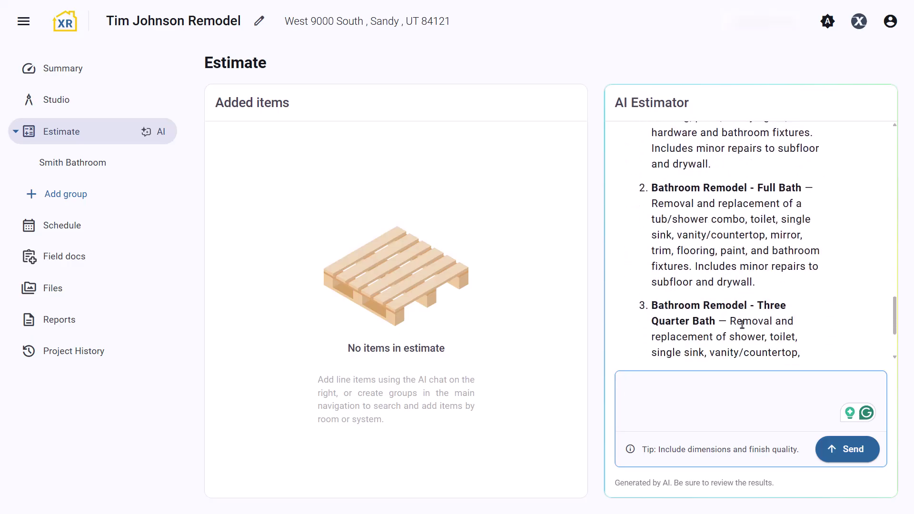
pyautogui.write('bathroom remodel – primary bath')
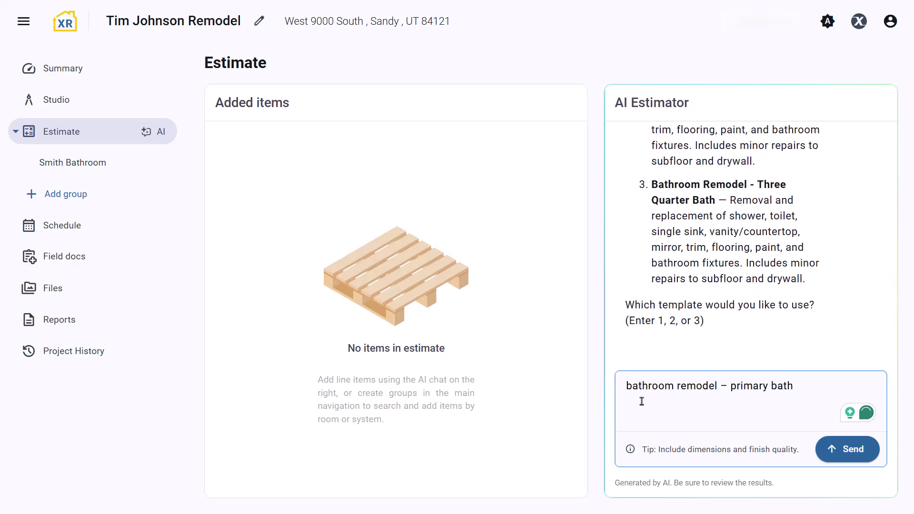
pyautogui.press('Return')
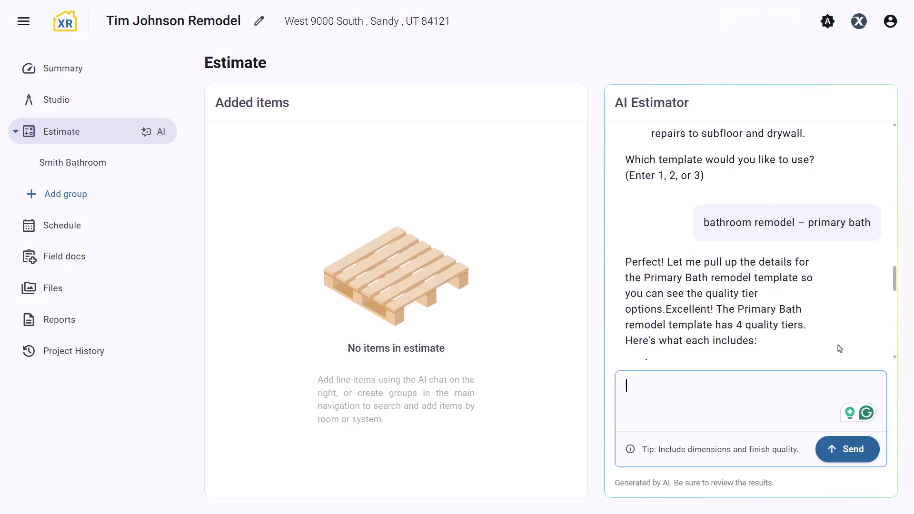
# - Ask the AI Estimator to show prices for the high and premium quality levels and compare the differences
pyautogui.scroll(-3, 840, 349)
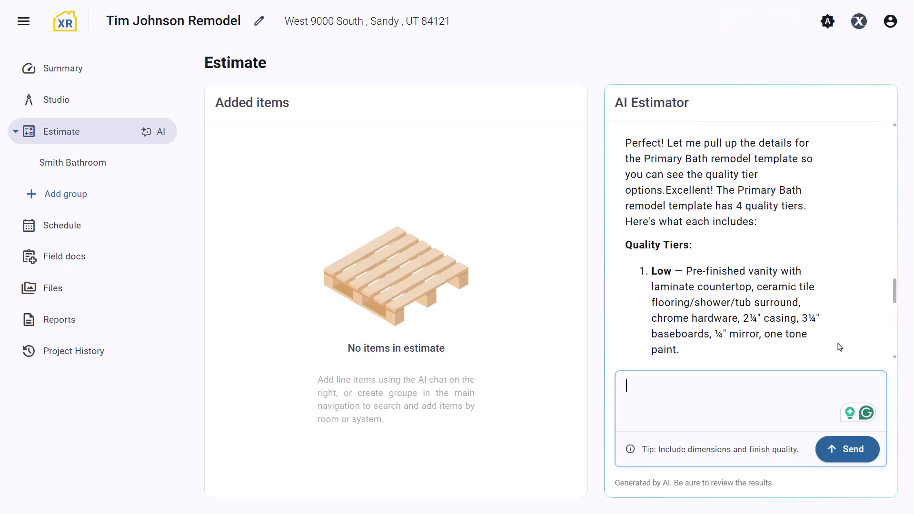
pyautogui.scroll(-4, 840, 348)
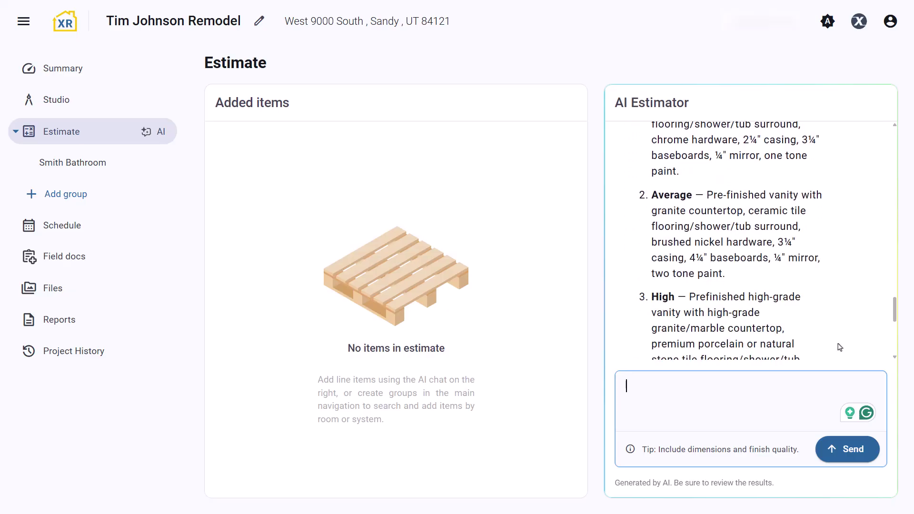
pyautogui.scroll(-7, 839, 348)
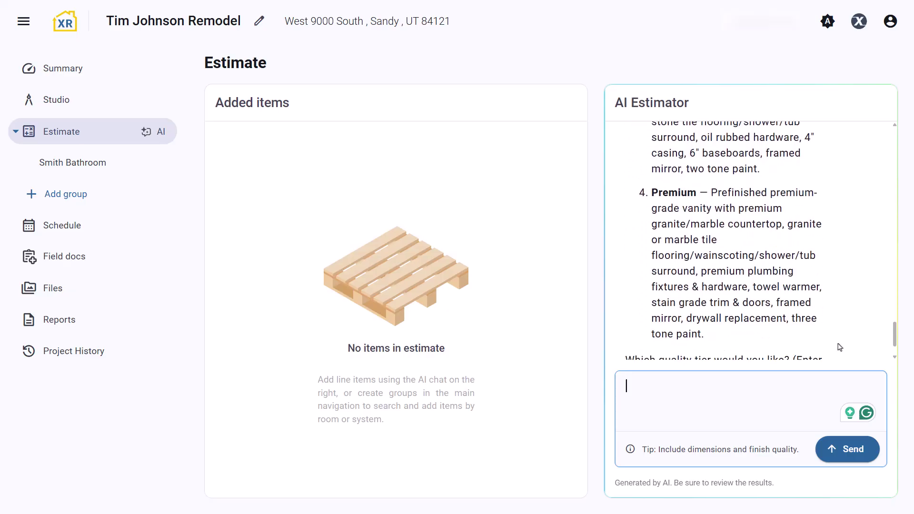
pyautogui.write('Can you show me prices for the high and premium quality levels and compare the differences?')
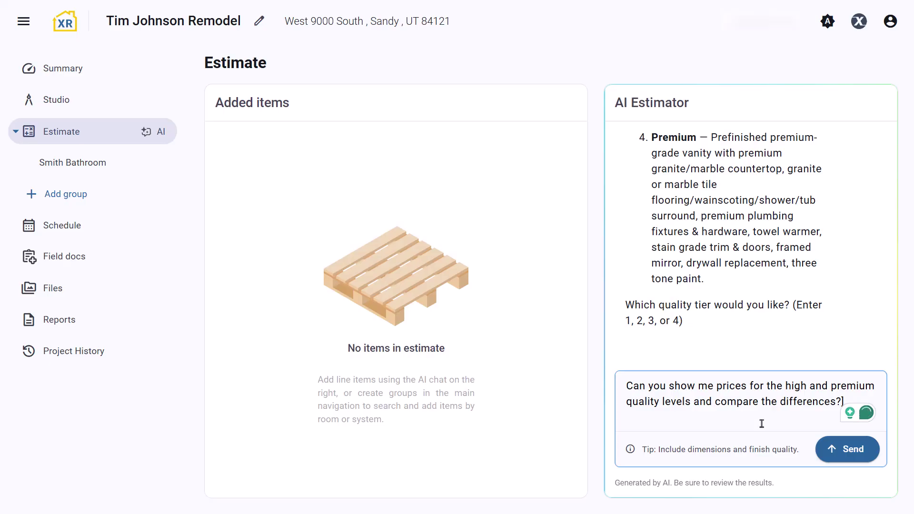
pyautogui.press('Return')
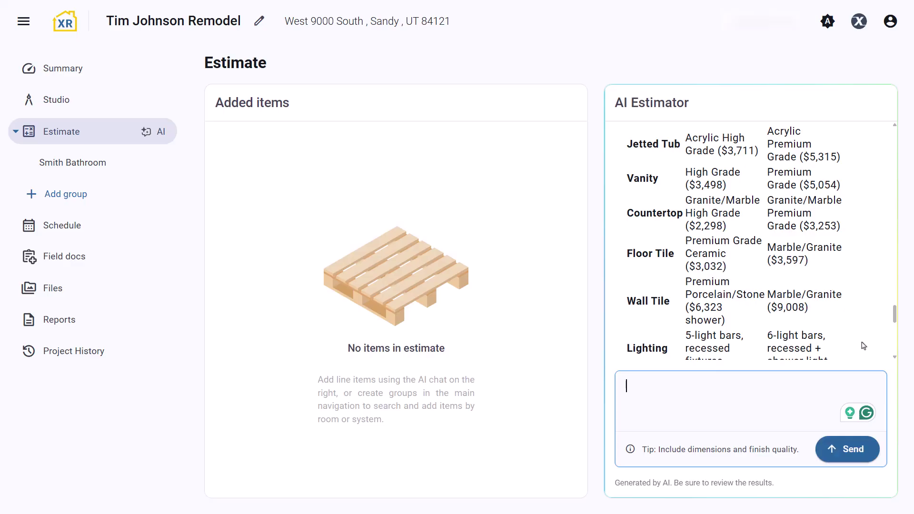
# - Tell the AI Estimator to go with the high-grade option for the bathroom remodel
pyautogui.scroll(-7, 863, 346)
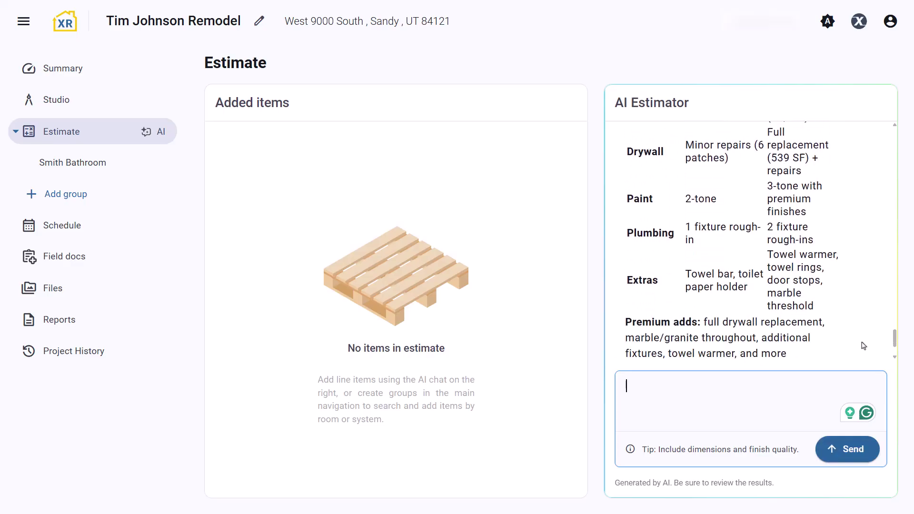
pyautogui.scroll(-2, 863, 346)
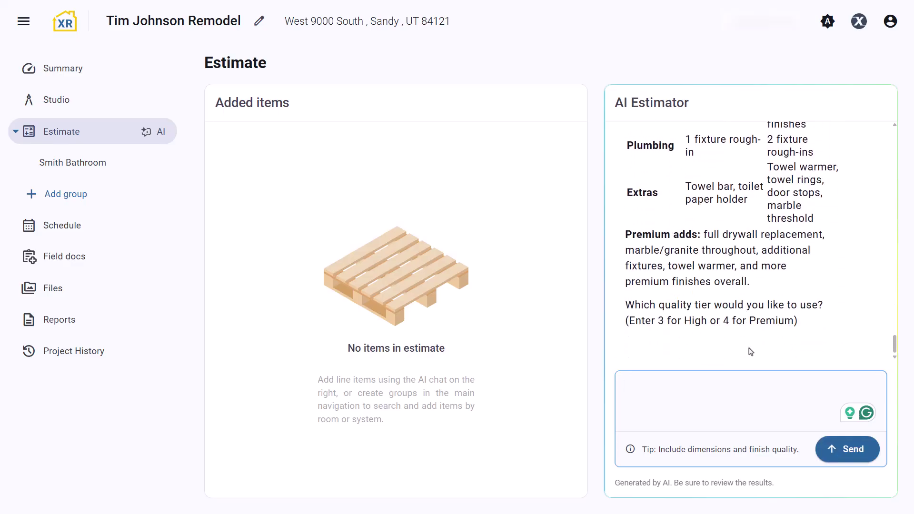
pyautogui.click(685, 390)
pyautogui.write("Let's go with the high-grade option.")
pyautogui.press('Return')
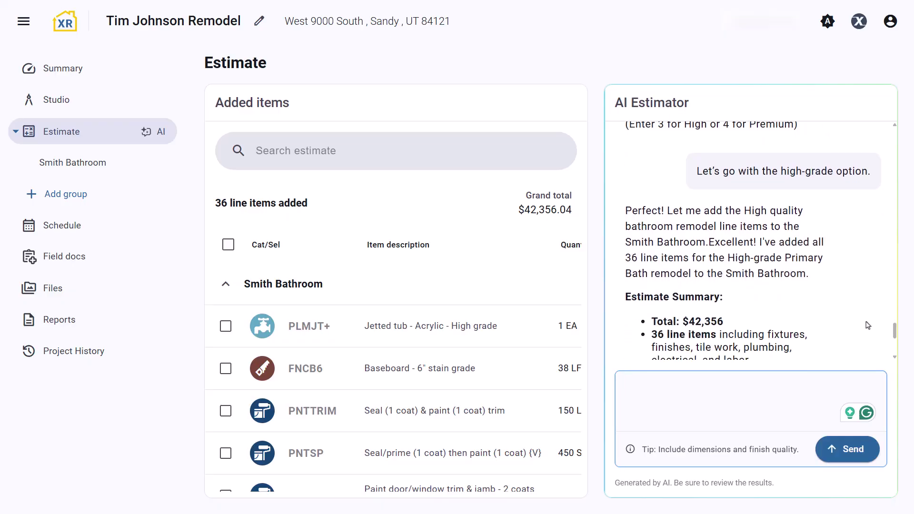
# - Ask the AI Estimator to replace the high-grade flooring with premium marble flooring
pyautogui.scroll(-1, 868, 326)
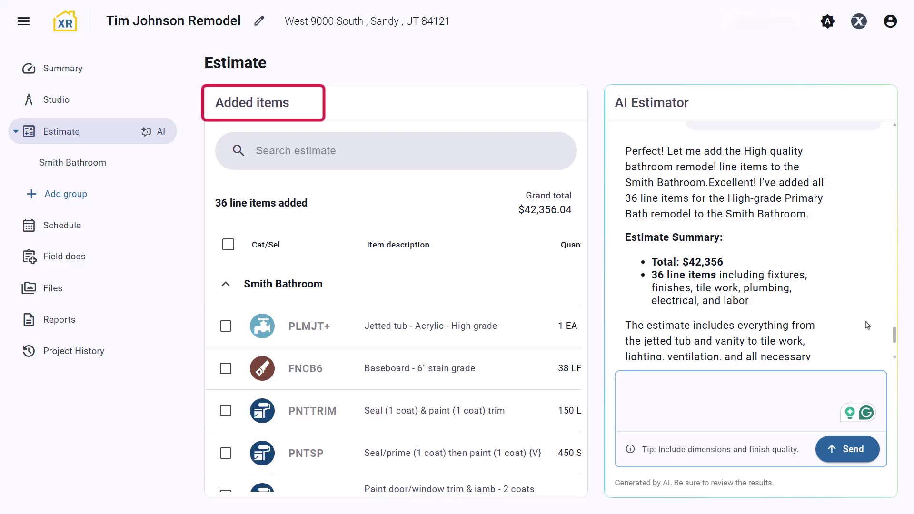
pyautogui.scroll(-2, 853, 329)
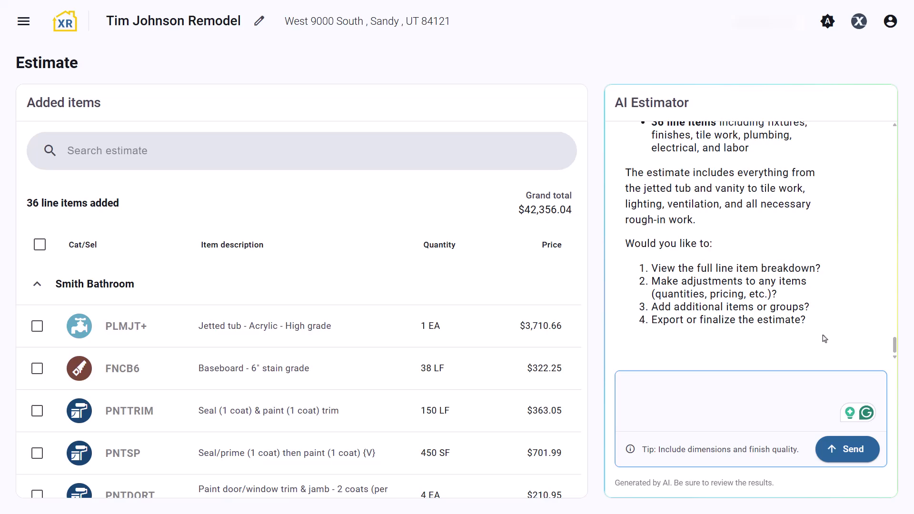
pyautogui.click(807, 384)
pyautogui.write('Can you replace the high-grade flooring with premium marble flooring?')
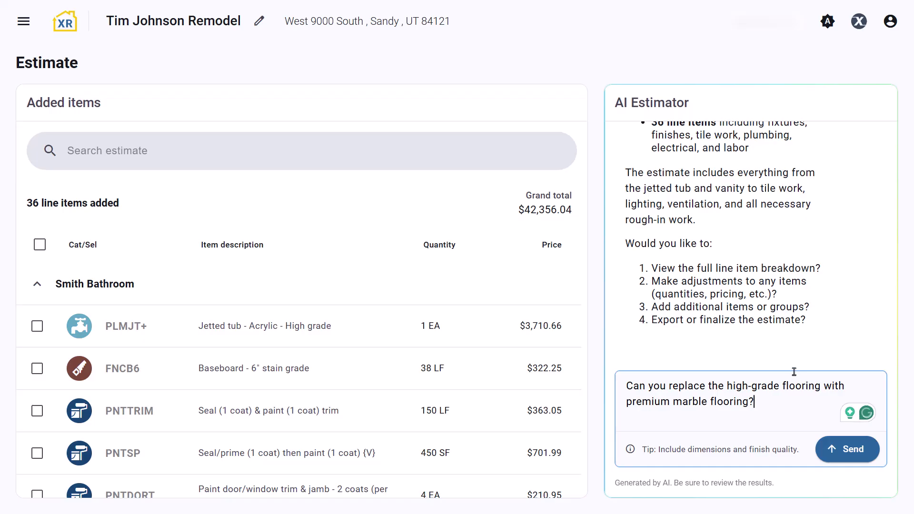
pyautogui.press('Return')
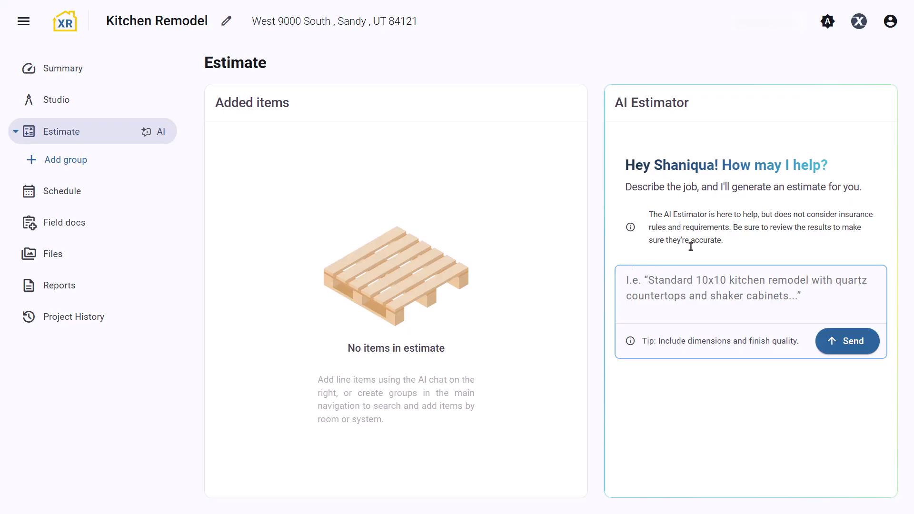
# - Request a 20x30x10 high-quality kitchen remodel with an L shaped island, replacing the dishwasher with deluxe grade and changing the countertop to quartz
pyautogui.hotkey('ctrl', 'v')
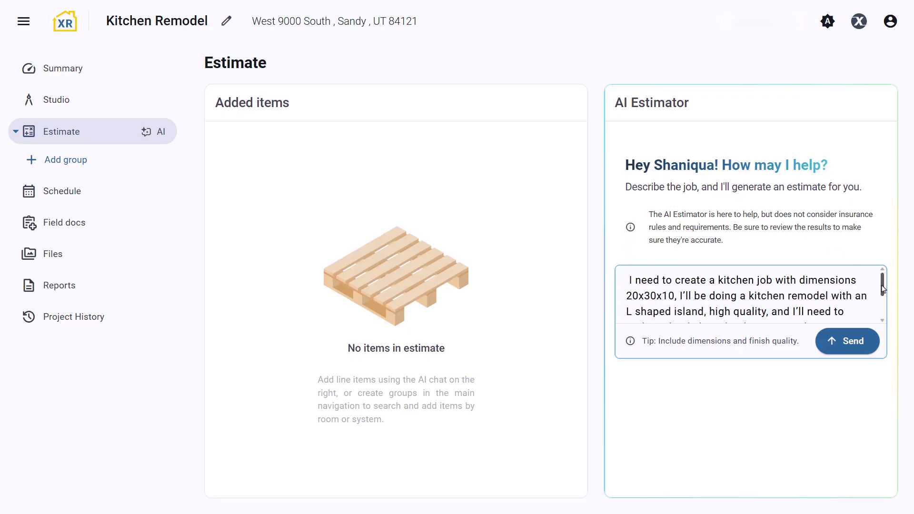
pyautogui.moveTo(882, 288); pyautogui.dragTo(884, 304)
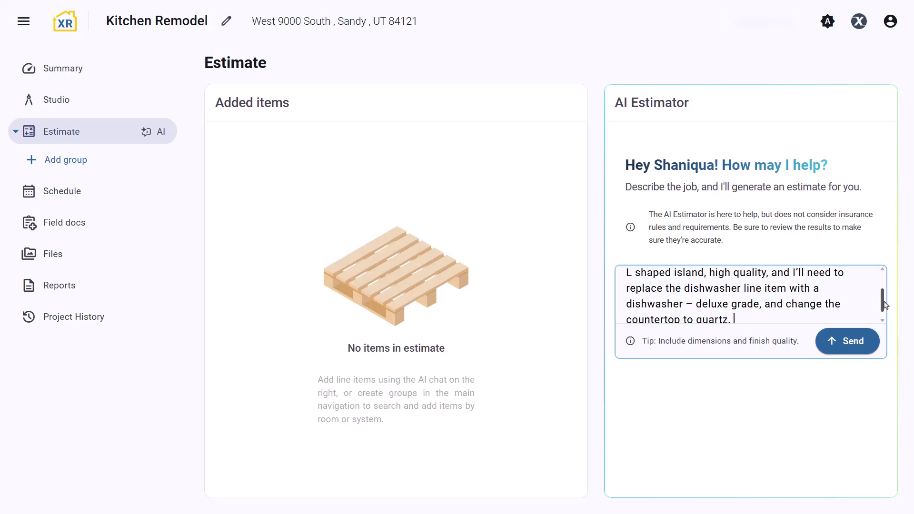
pyautogui.scroll(-1, 884, 305)
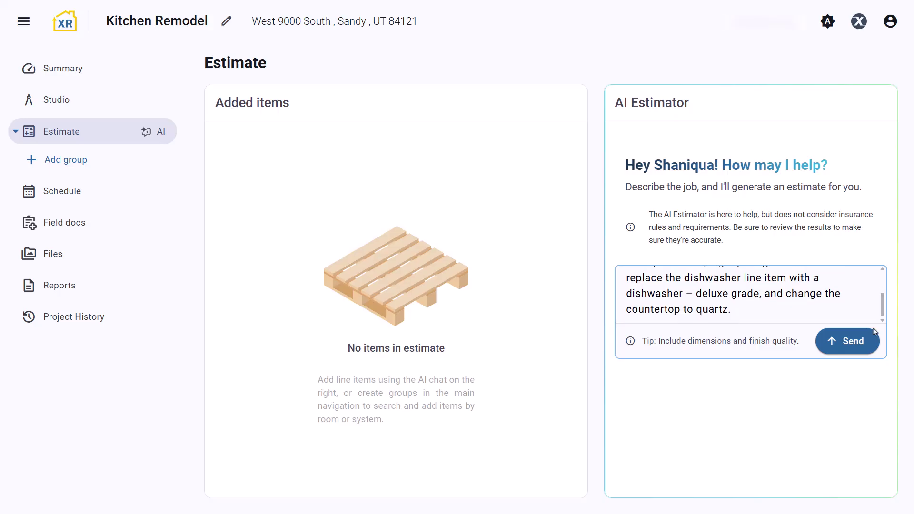
pyautogui.click(868, 343)
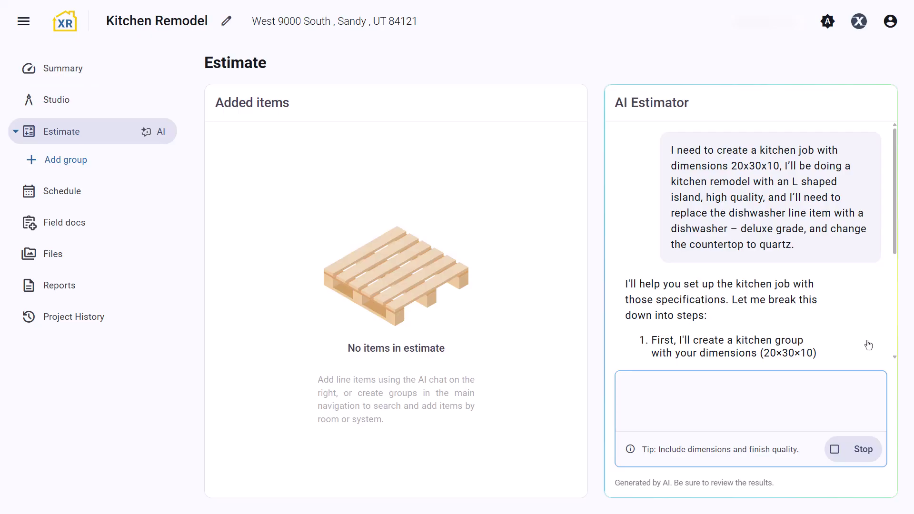
# - Ask the AI Estimator to find the named client's previous bathroom remodel and copy its bathroom group's line items to this estimate's Hallway Bathroom group
pyautogui.moveTo(895, 144); pyautogui.dragTo(897, 203)
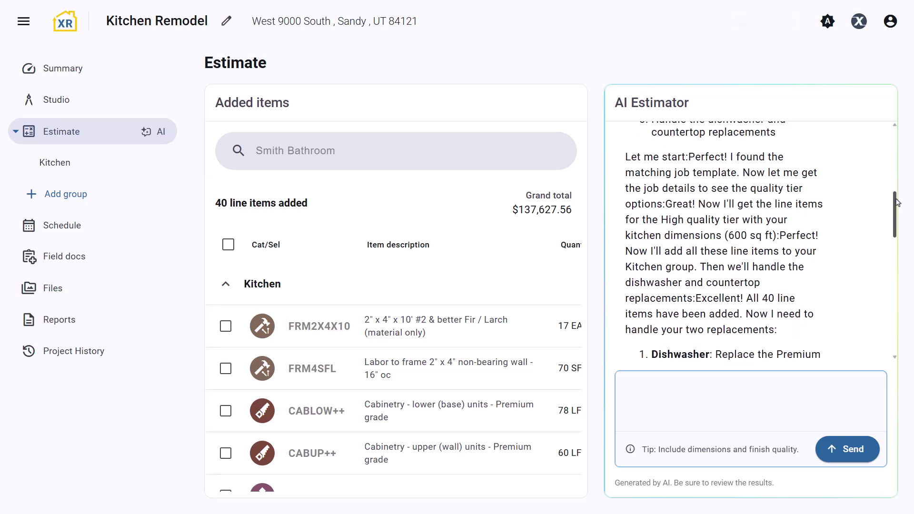
pyautogui.moveTo(897, 202); pyautogui.dragTo(900, 241)
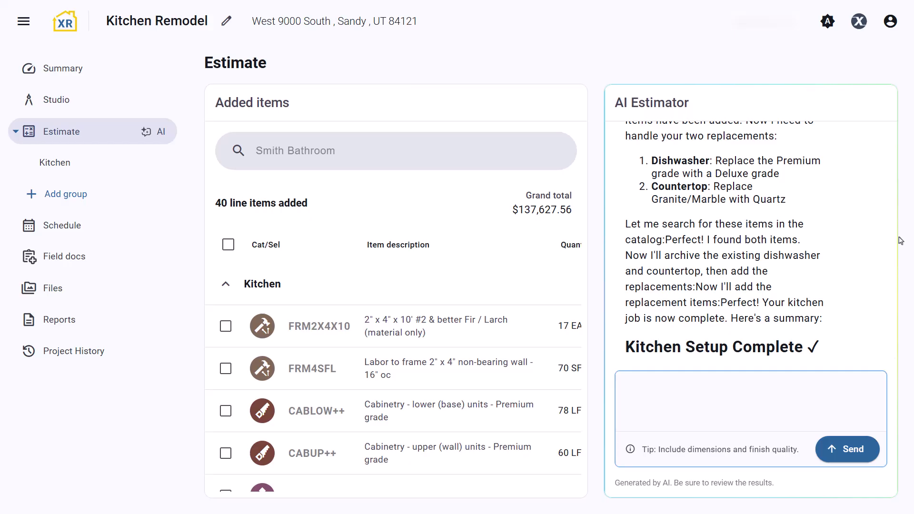
pyautogui.moveTo(900, 240); pyautogui.dragTo(895, 288)
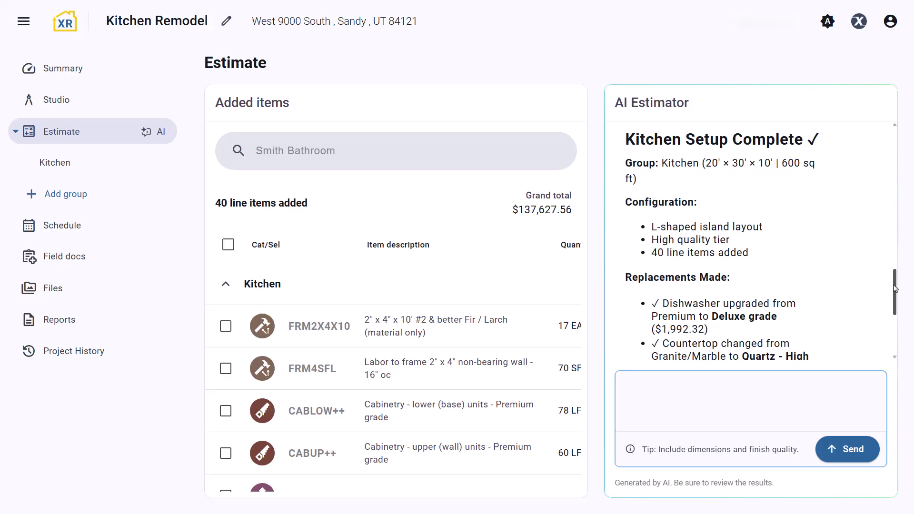
pyautogui.scroll(-4, 894, 288)
pyautogui.hotkey('ctrl', 'v')
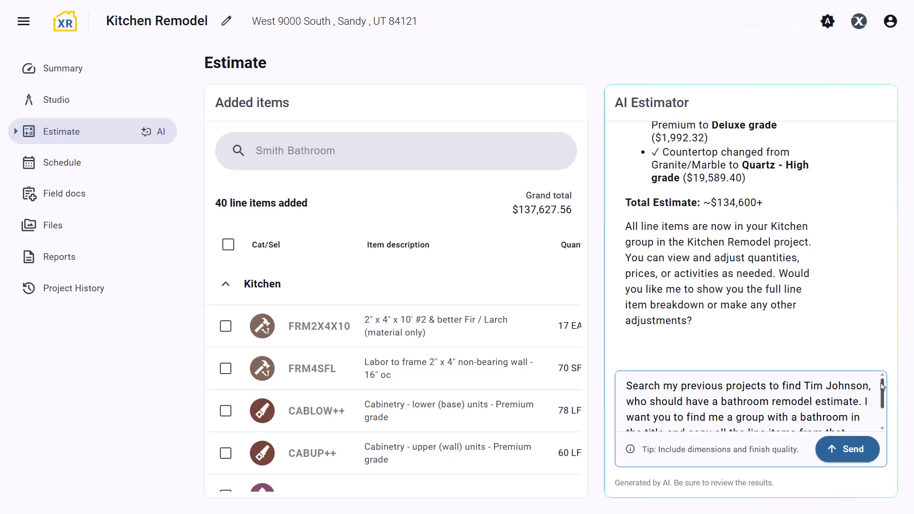
pyautogui.moveTo(882, 386); pyautogui.dragTo(885, 402)
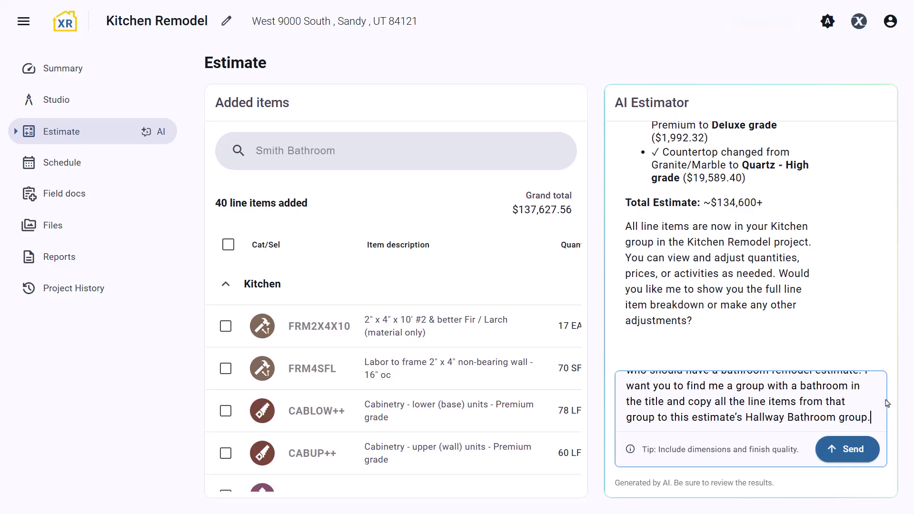
pyautogui.press('Return')
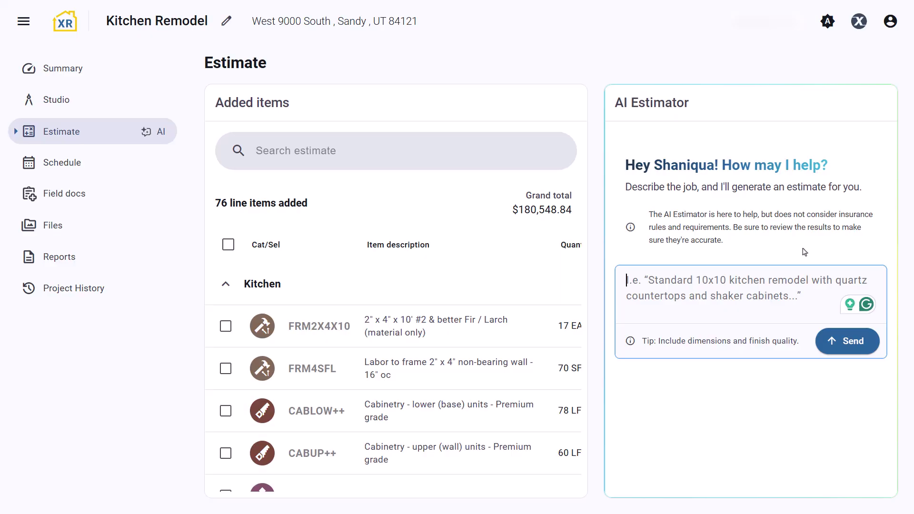
# - Ask the AI Estimator to add a small theater marquee neon light to the kitchen, choosing the small neon sign
pyautogui.write('I want to add a small theater marquee neon light to the kitchen')
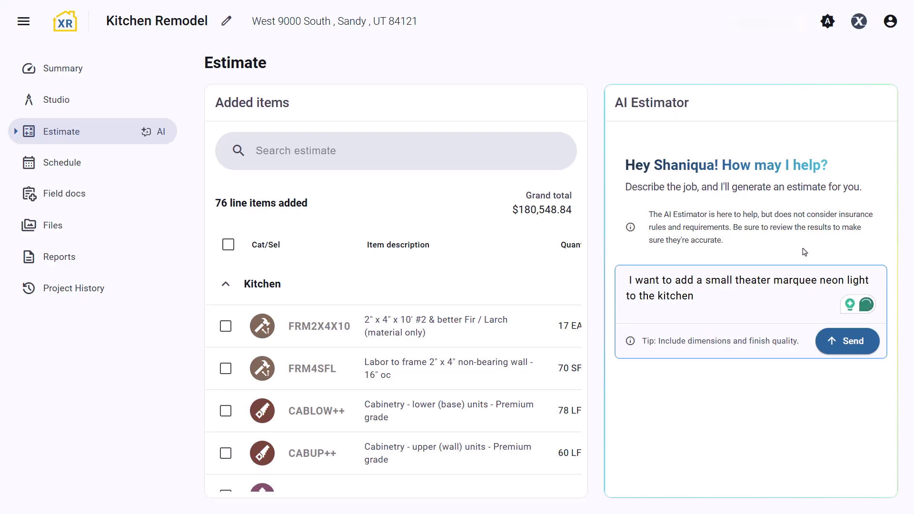
pyautogui.click(834, 343)
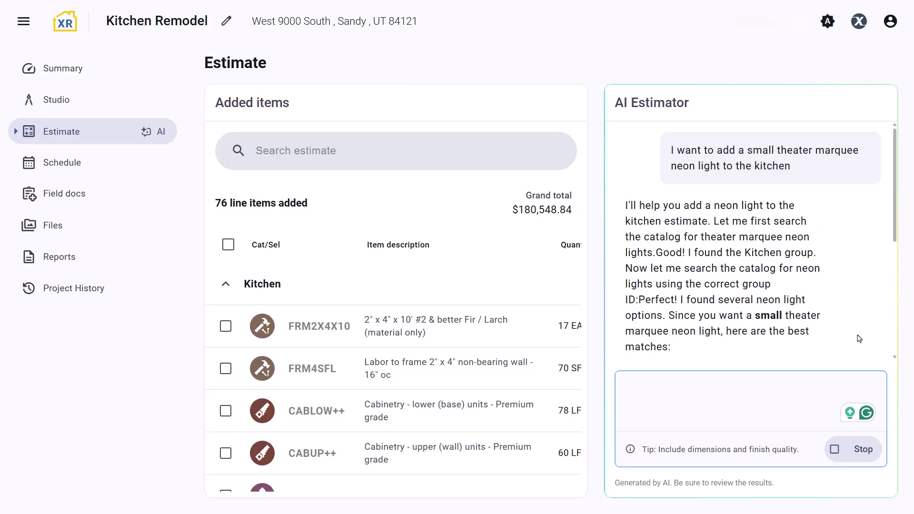
pyautogui.click(778, 401)
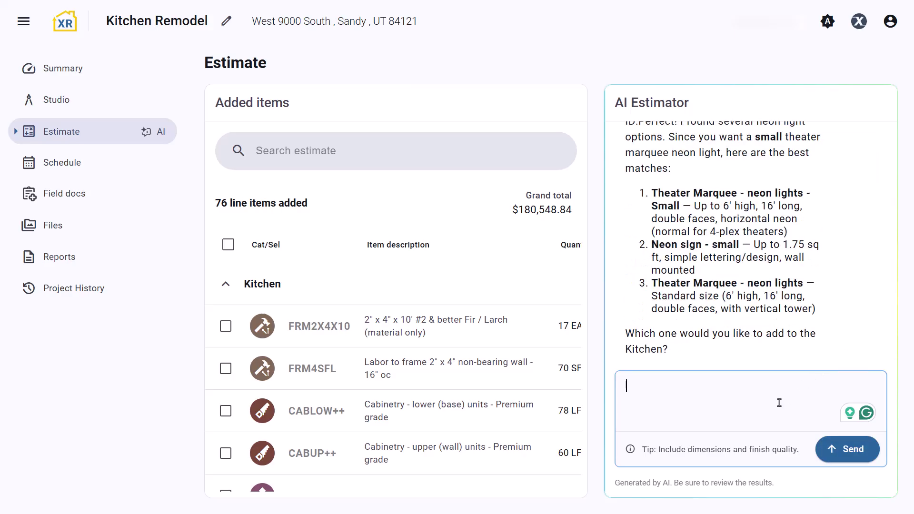
pyautogui.write('small neon sign')
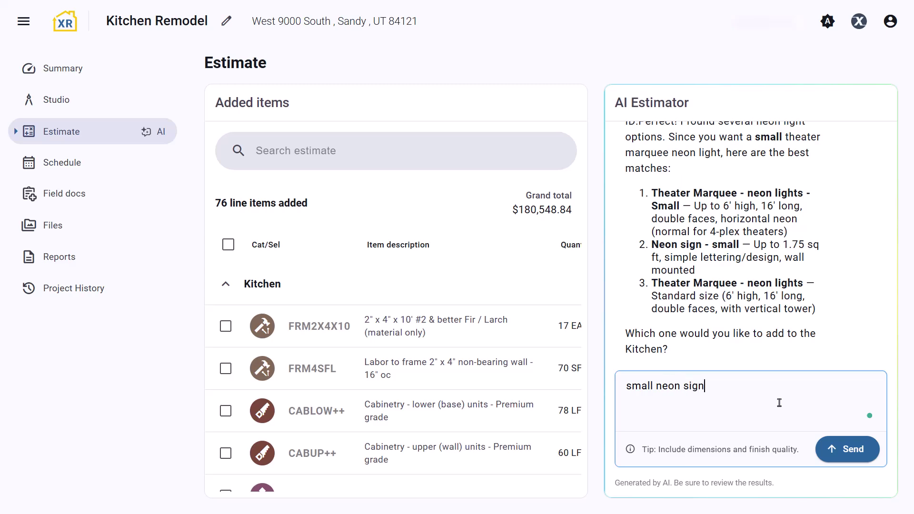
pyautogui.press('Return')
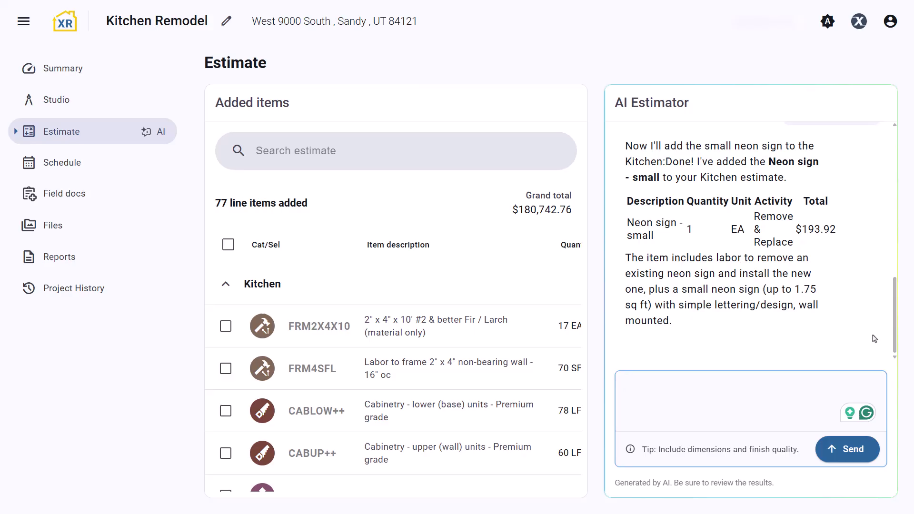
# - Tell the AI Estimator to delete the Hallway Bathroom group with all its line items and the Marquee light from the kitchen
pyautogui.click(722, 390)
pyautogui.write('Delete the group Hallway Bathroom with all the line items, delete the Marquee light from kitchen.')
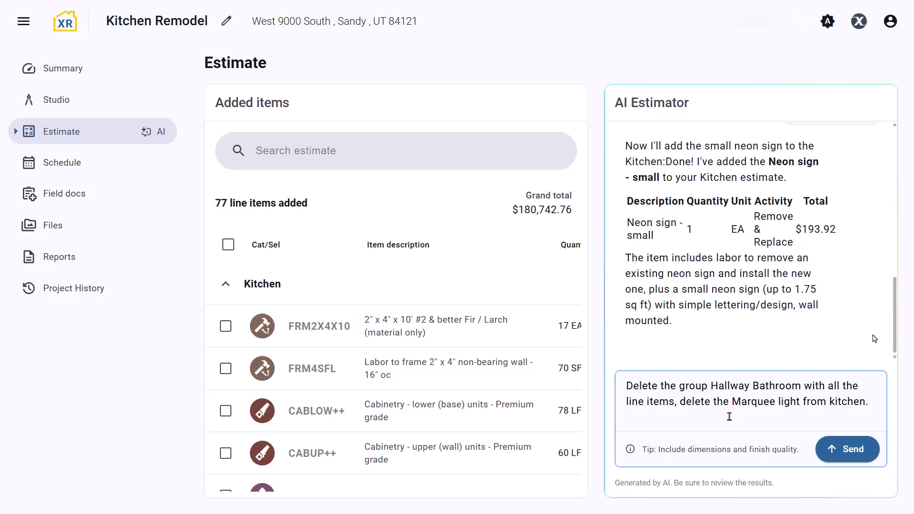
pyautogui.press('Return')
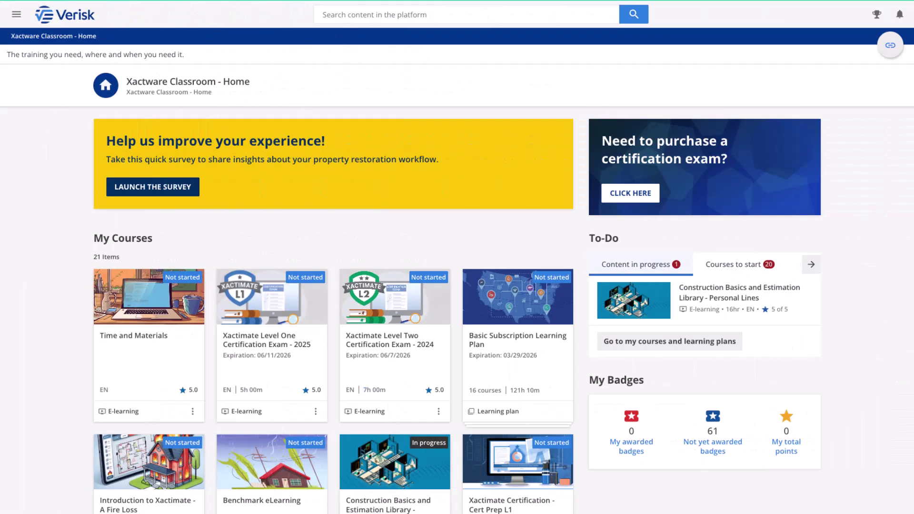
# - Look through the courses and the Xpert Tip Library on the Xactware Classroom home page
pyautogui.scroll(-3, 457, 267)
pyautogui.scroll(-7, 333, 277)
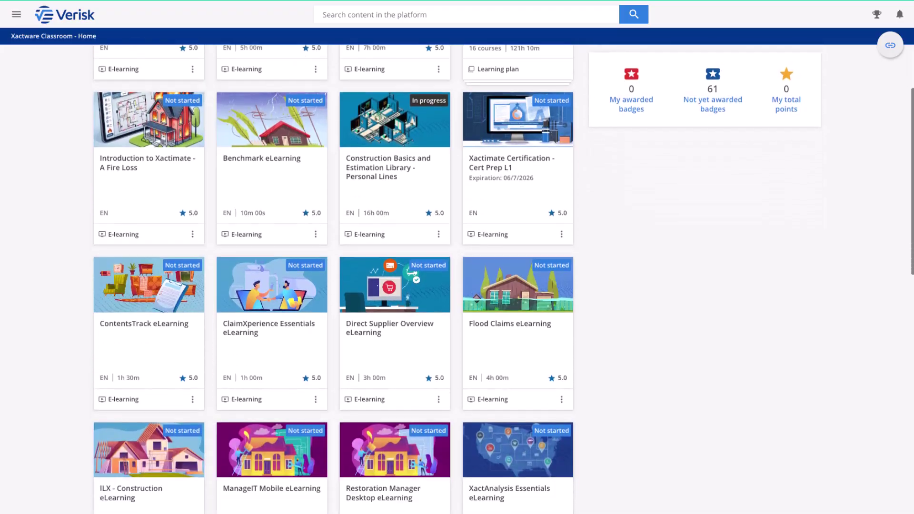
pyautogui.scroll(-8, 457, 277)
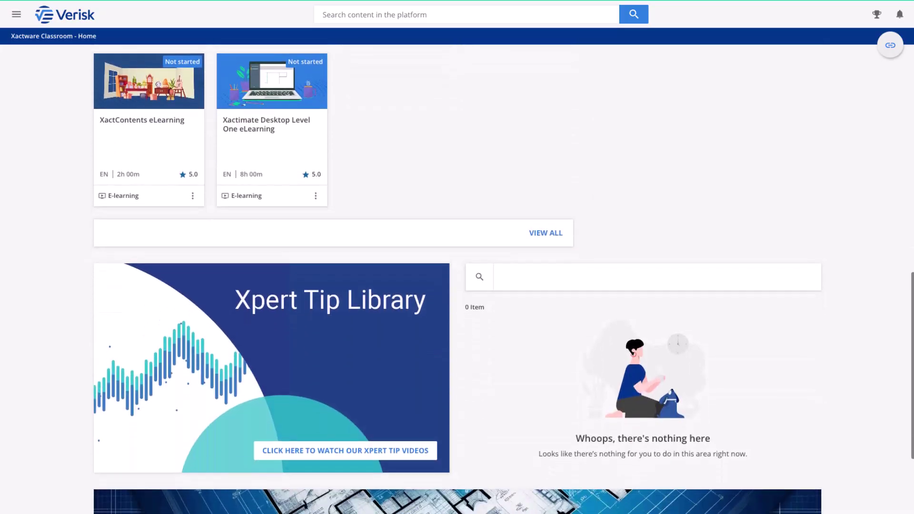